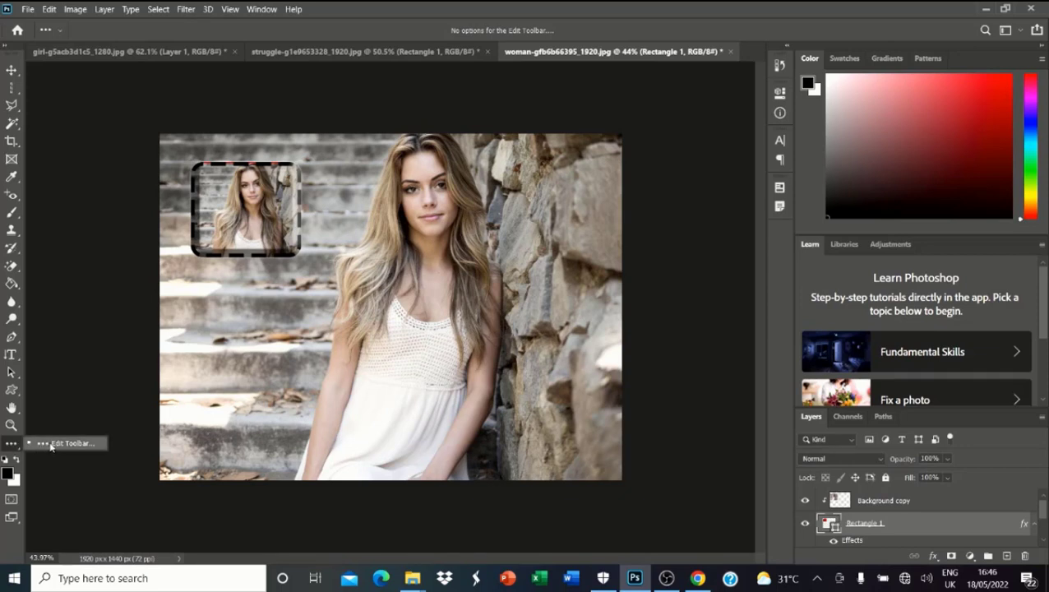
# Open the toolbar customization settings and look through the whole list of tools down to the Zoom Tool
pyautogui.click(12, 444)
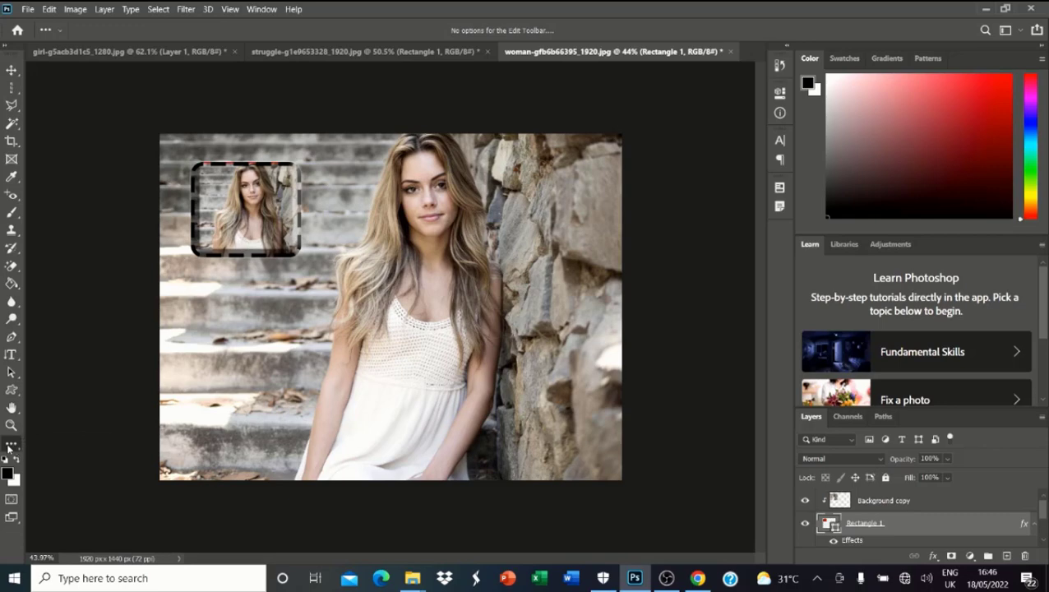
pyautogui.click(12, 445)
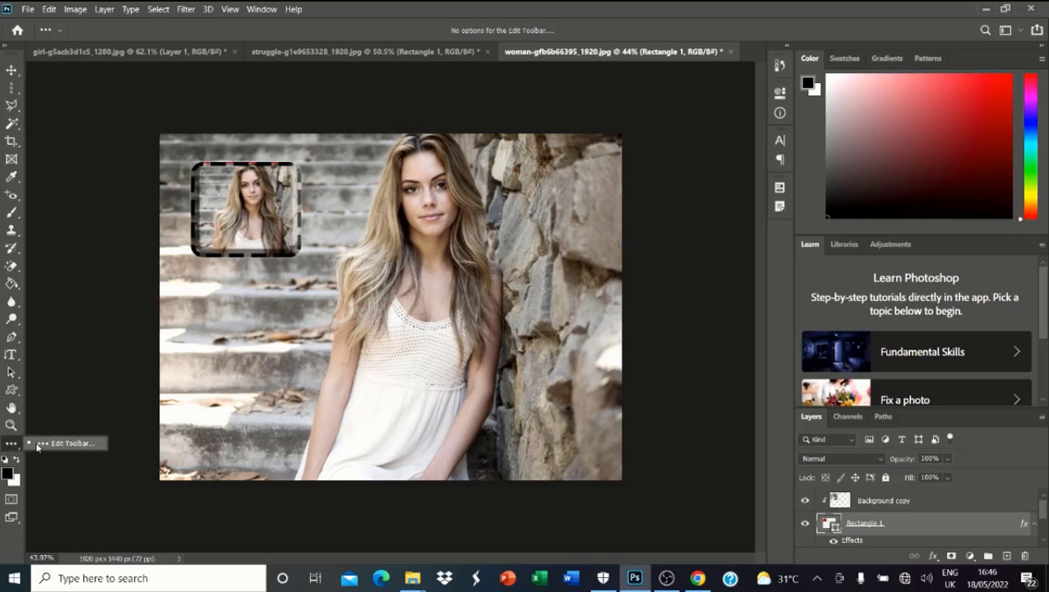
pyautogui.click(91, 444)
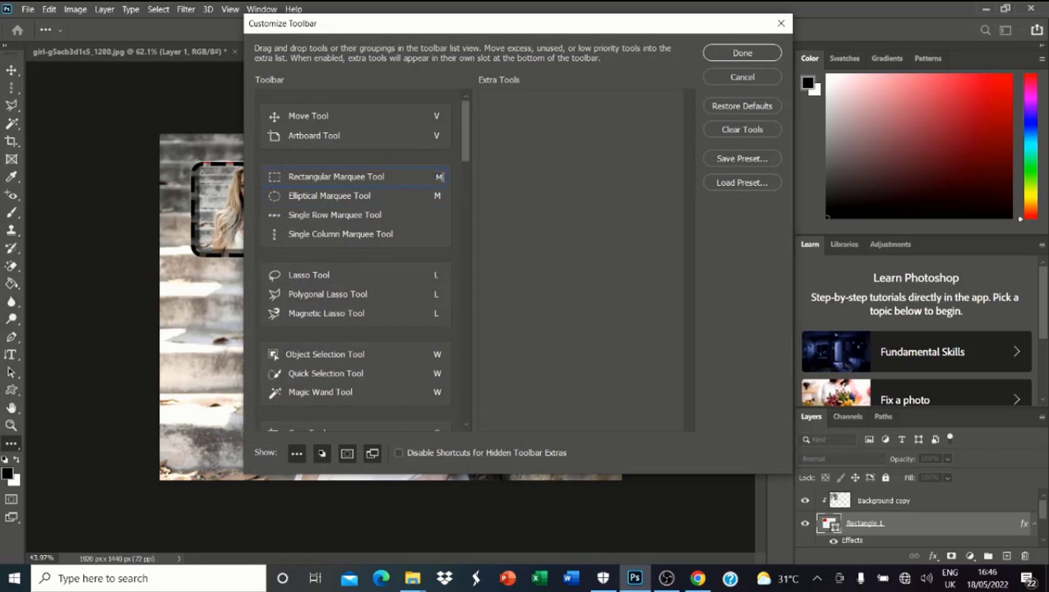
pyautogui.click(439, 136)
pyautogui.moveTo(466, 152); pyautogui.dragTo(454, 410)
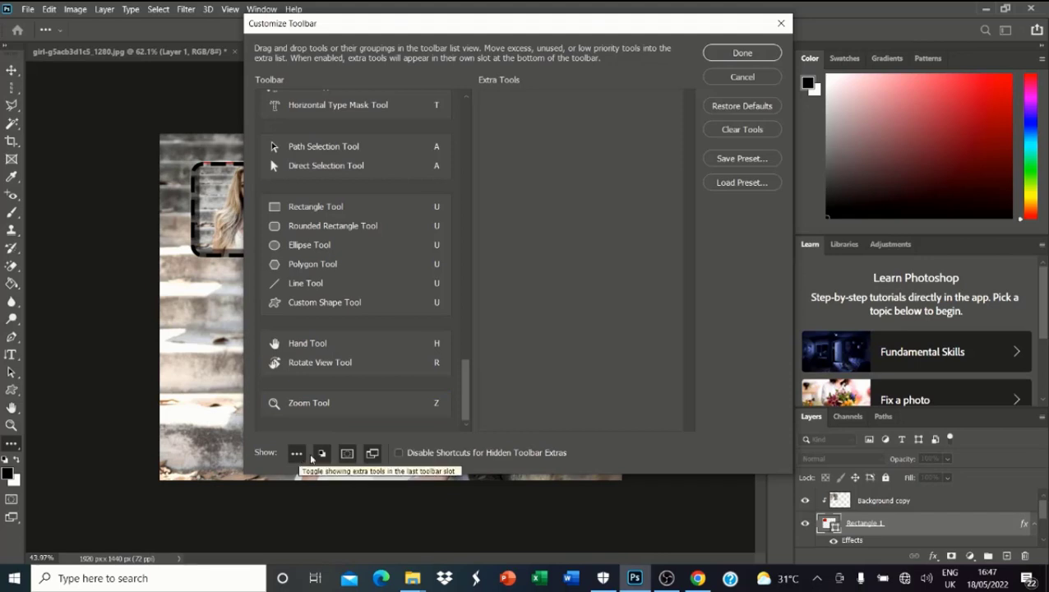
# Hide and restore the screen mode and Quick Mask controls of the toolbar, and close the toolbar customization
pyautogui.click(374, 453)
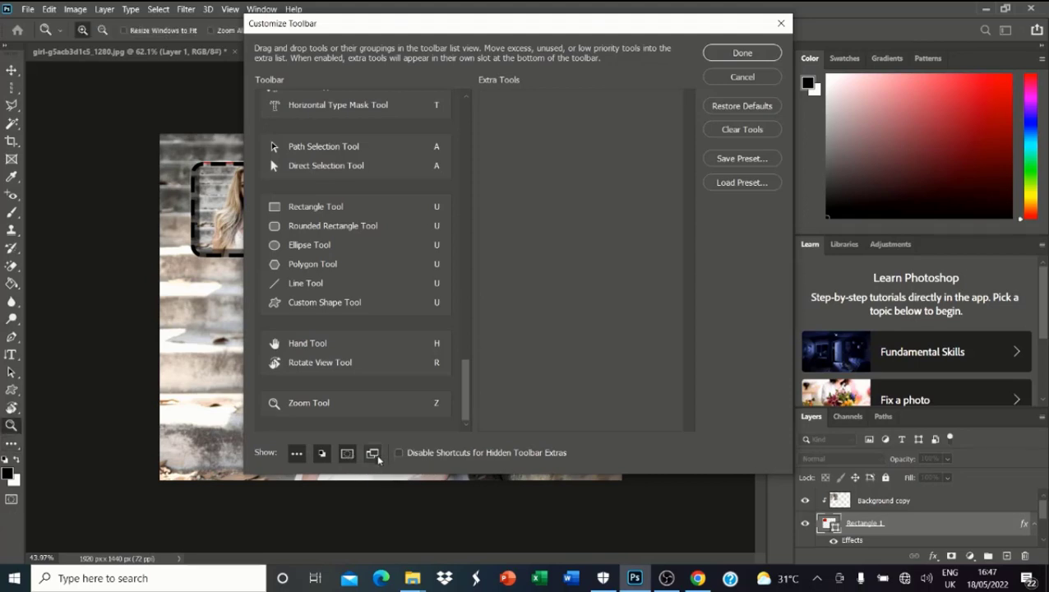
pyautogui.click(371, 454)
pyautogui.click(347, 452)
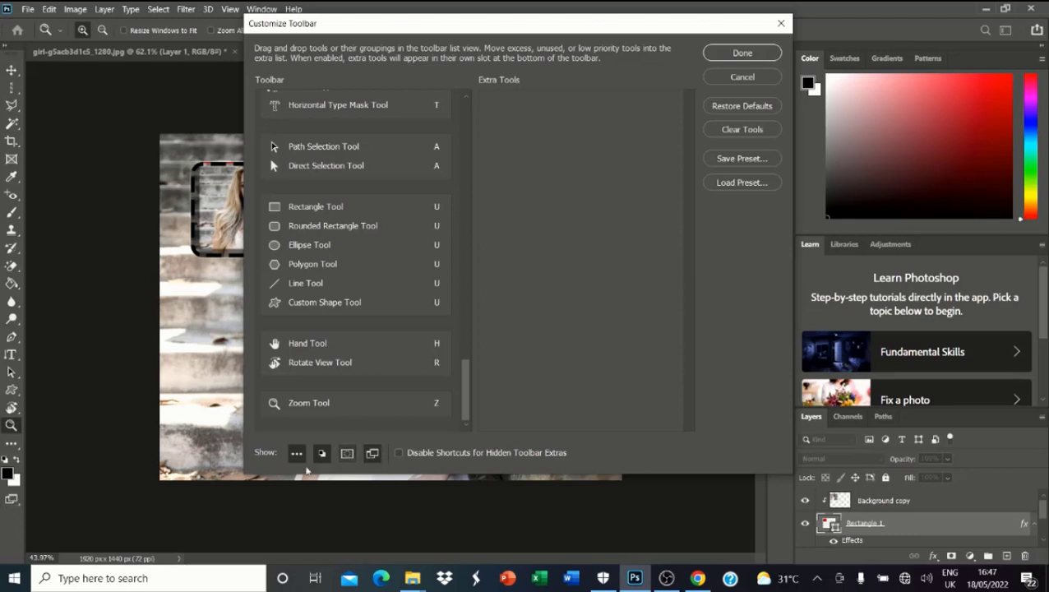
pyautogui.click(347, 452)
pyautogui.click(742, 53)
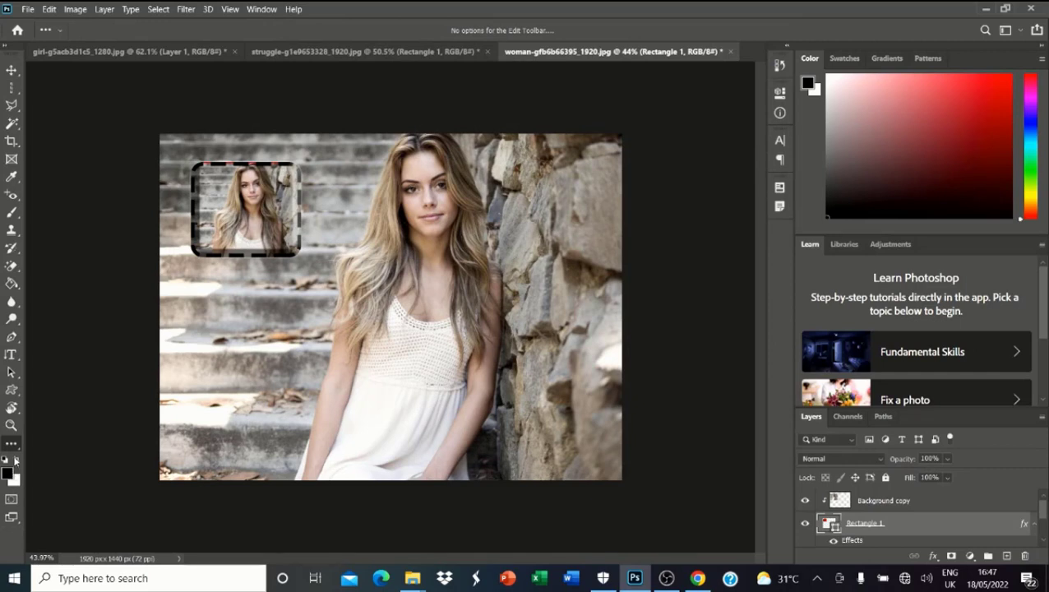
# Swap the foreground and background colours back and forth several times
pyautogui.click(16, 461)
pyautogui.click(17, 461)
pyautogui.click(17, 461)
pyautogui.click(17, 461)
pyautogui.click(17, 461)
pyautogui.click(17, 461)
pyautogui.click(17, 461)
# Set the foreground colour to a bright red and reset both colours to the default black and white
pyautogui.click(9, 471)
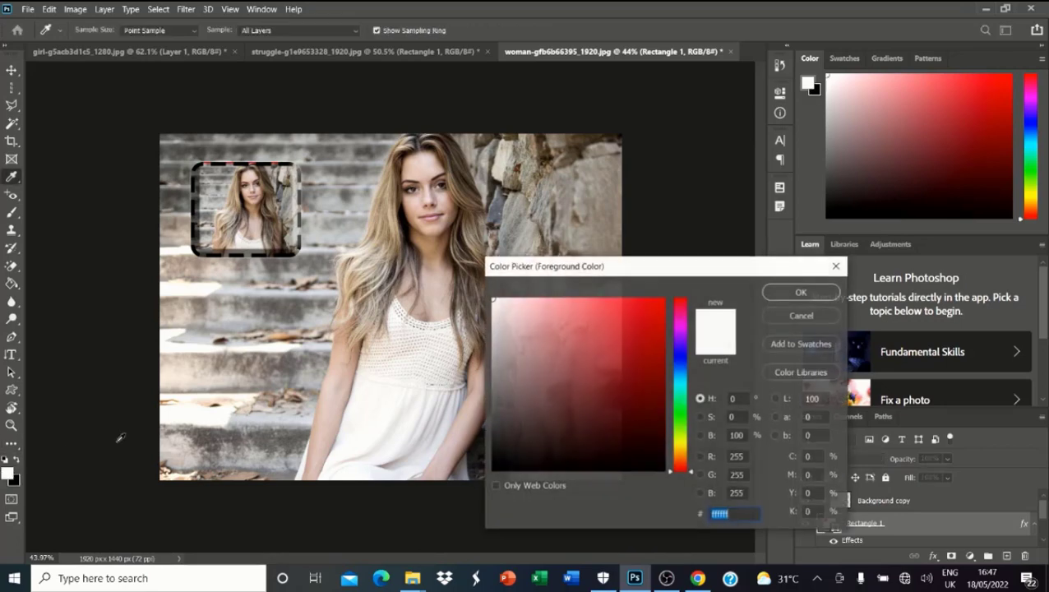
pyautogui.moveTo(643, 371); pyautogui.dragTo(642, 304)
pyautogui.click(780, 291)
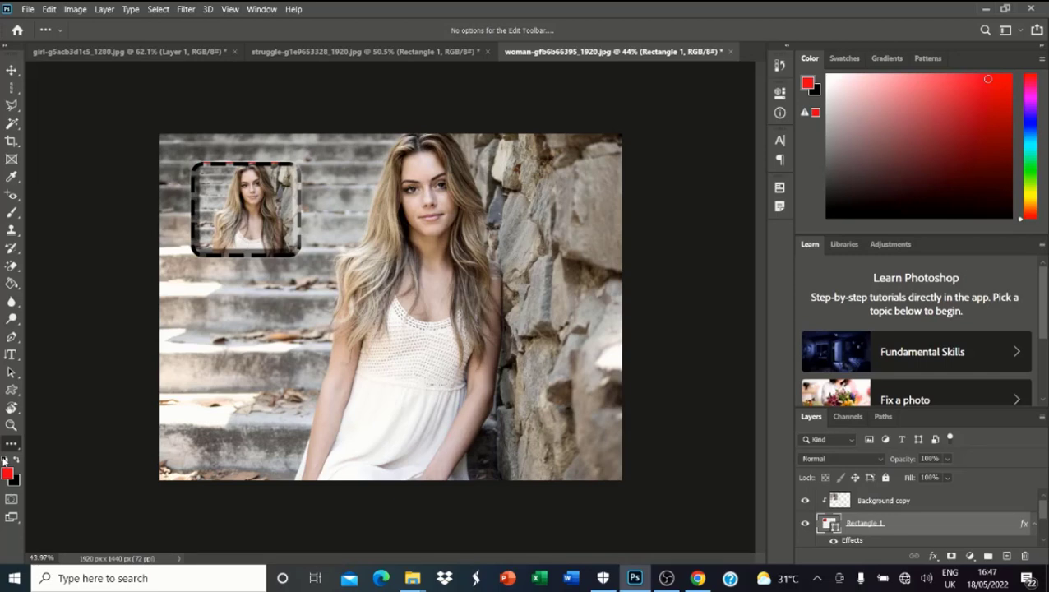
pyautogui.click(5, 459)
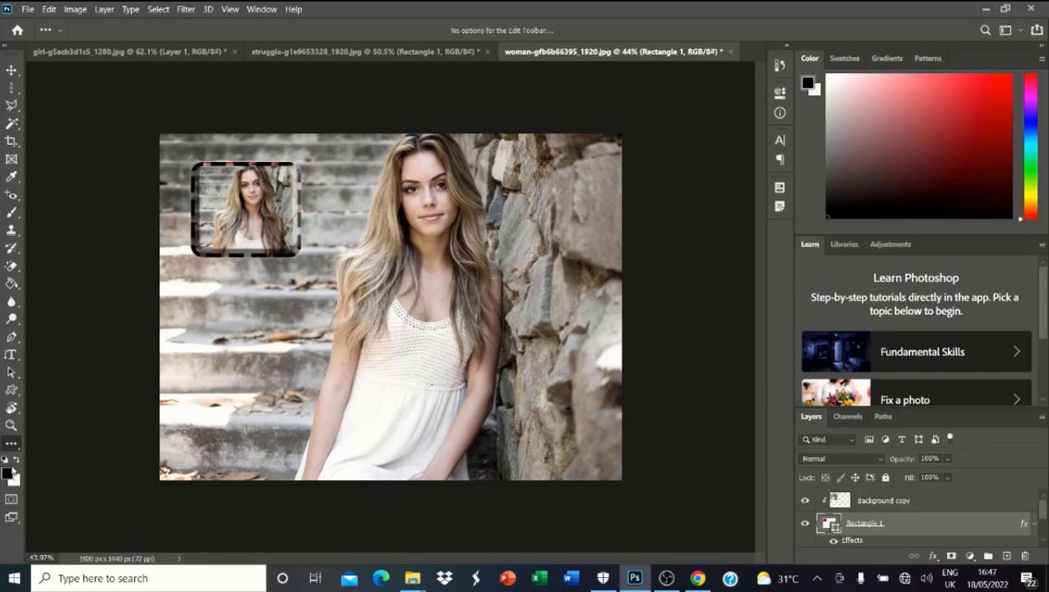
# Set the foreground colour to dark red #a81818
pyautogui.click(6, 474)
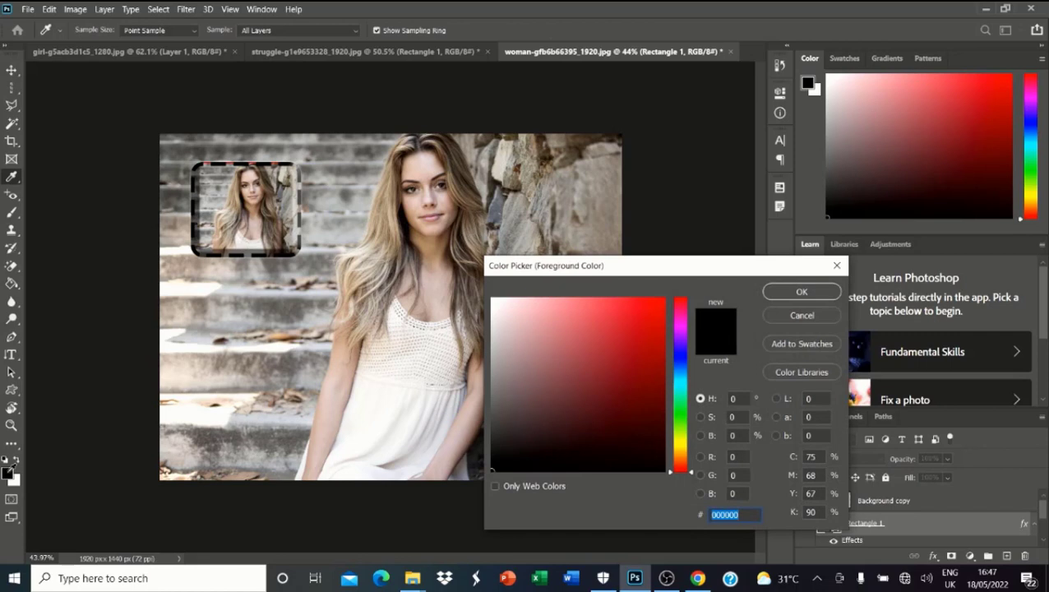
pyautogui.moveTo(520, 329); pyautogui.dragTo(639, 356)
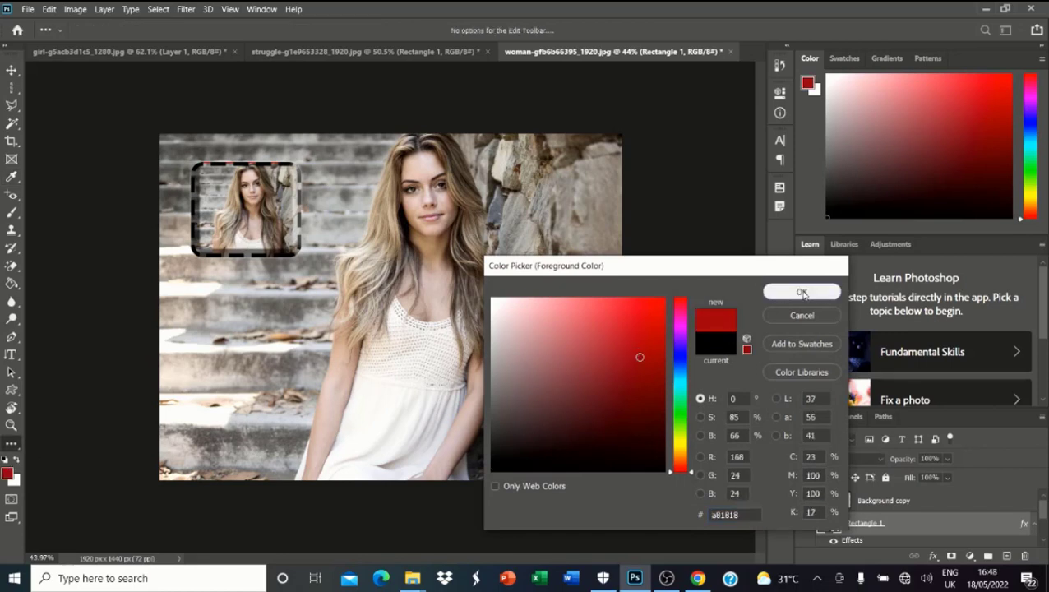
pyautogui.click(801, 291)
# Start painting with the Brush tool on the Rectangle 1 shape layer and accept rasterizing the shape
pyautogui.click(12, 212)
pyautogui.click(214, 291)
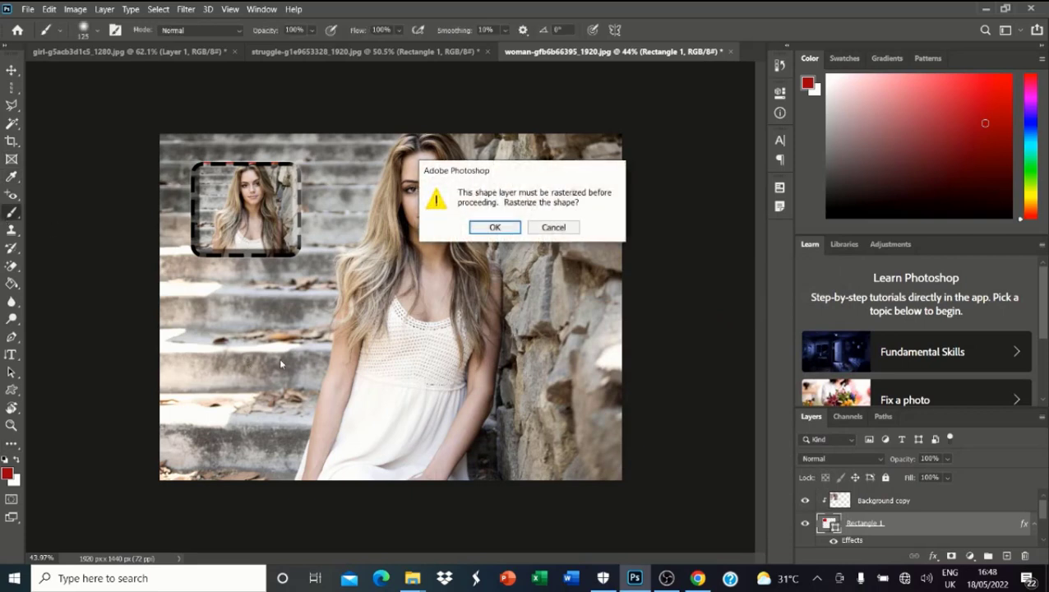
pyautogui.click(533, 222)
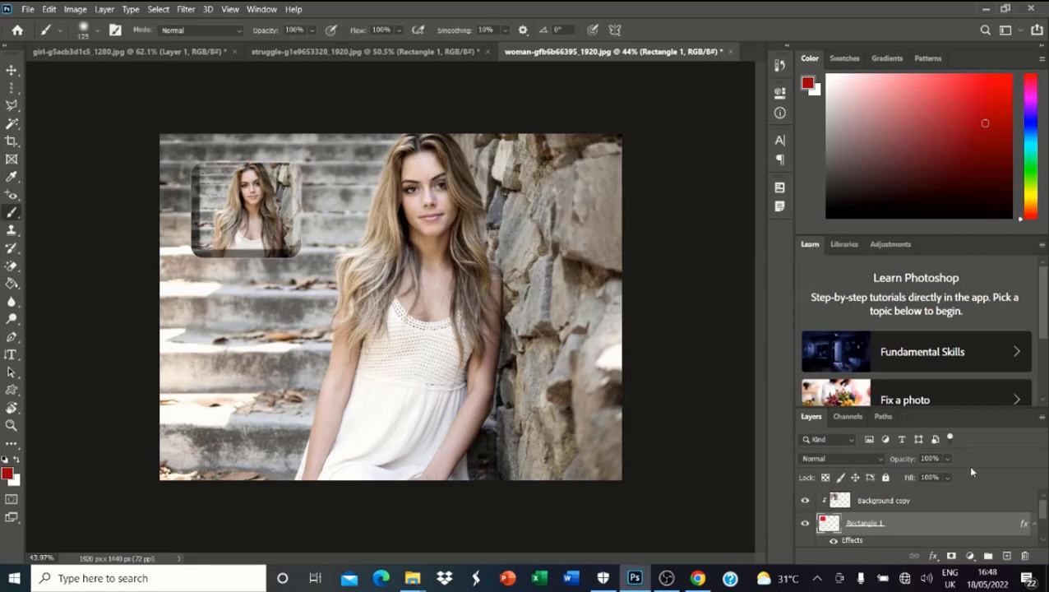
# Add a new layer above Background copy and brush a red patch on the stairs below the small framed photo
pyautogui.click(907, 501)
pyautogui.click(1006, 555)
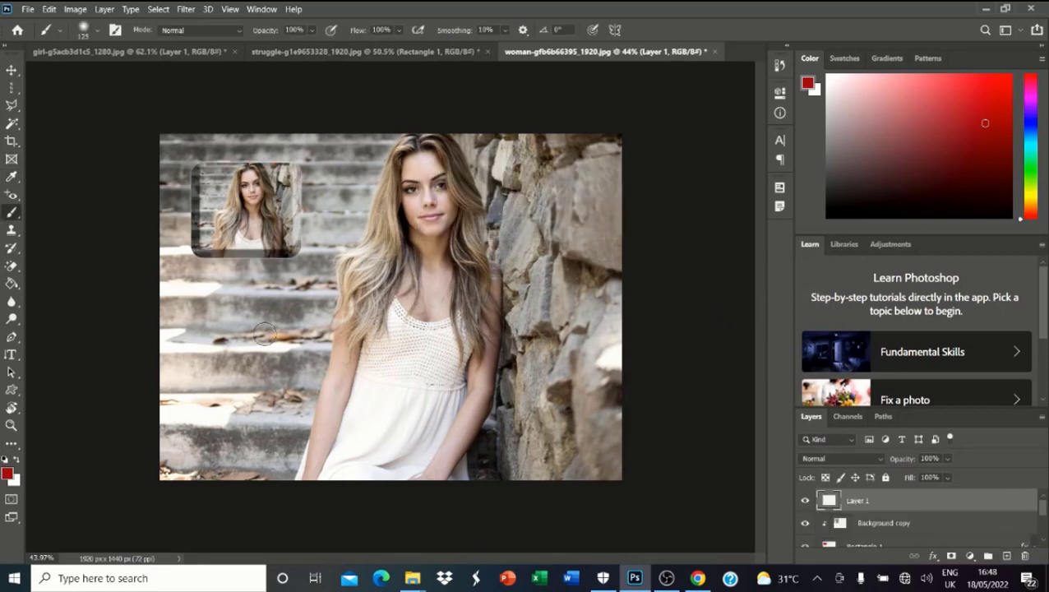
pyautogui.moveTo(234, 289)
pyautogui.mouseDown()
pyautogui.moveTo(263, 316)
pyautogui.moveTo(232, 345)
pyautogui.mouseUp()
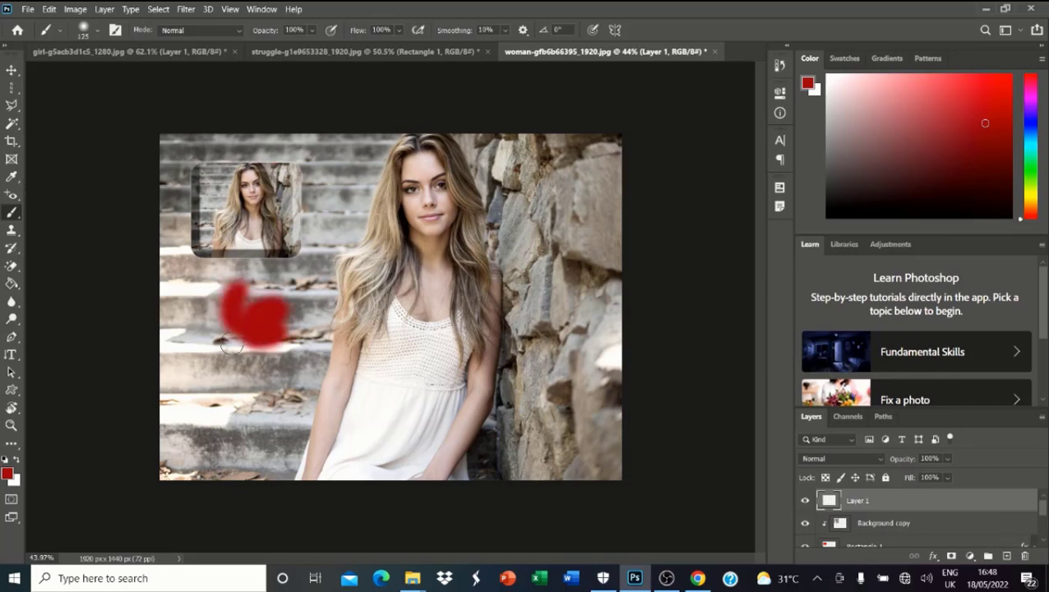
# Set the background colour to green #5d9c1f and swap it with the red foreground for the Brush tool
pyautogui.click(14, 480)
pyautogui.click(616, 462)
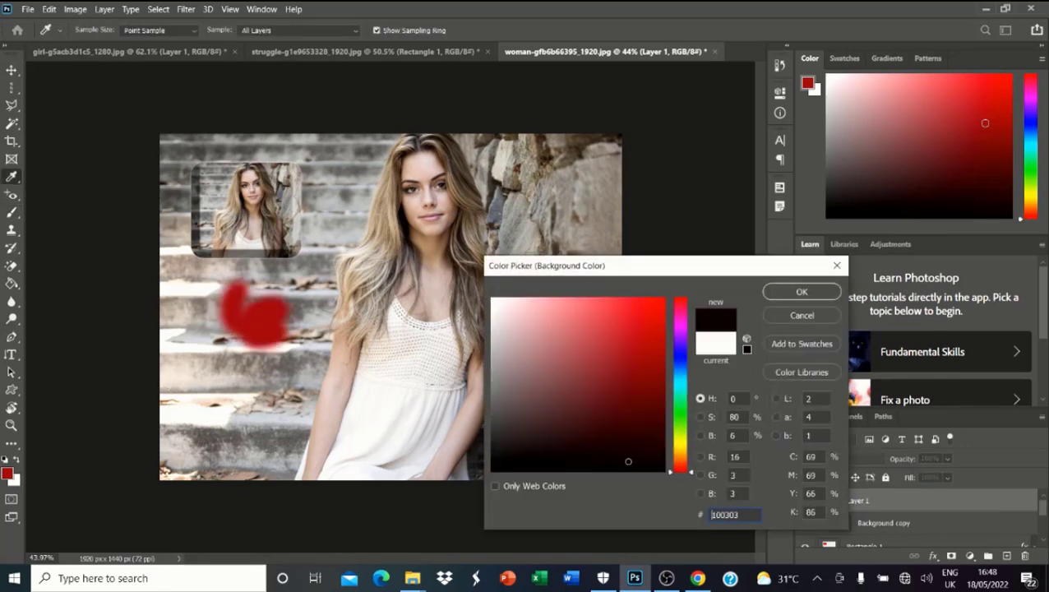
pyautogui.click(676, 428)
pyautogui.click(631, 363)
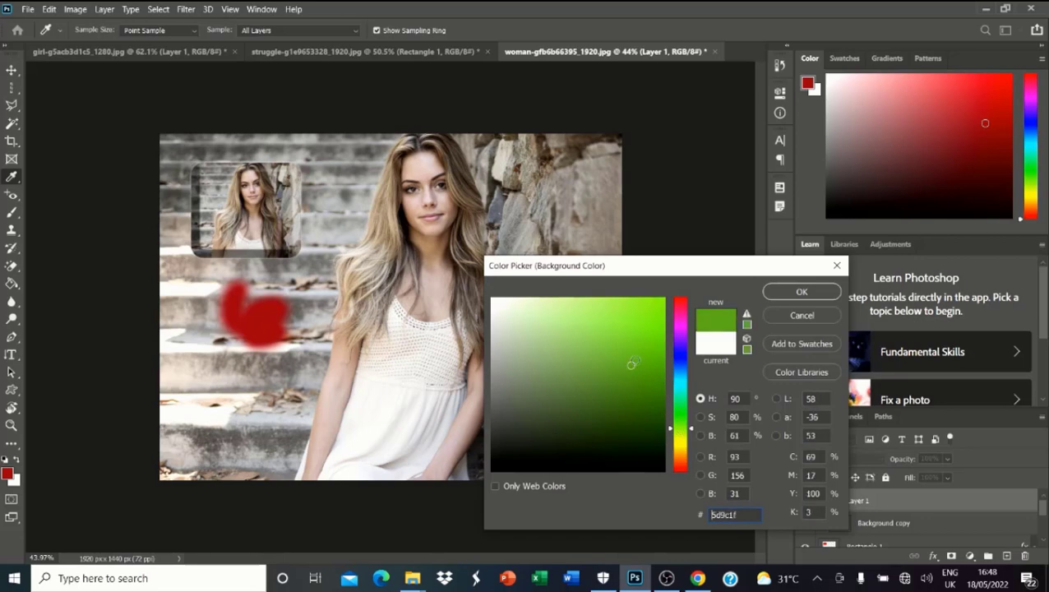
pyautogui.click(766, 293)
pyautogui.press('b')
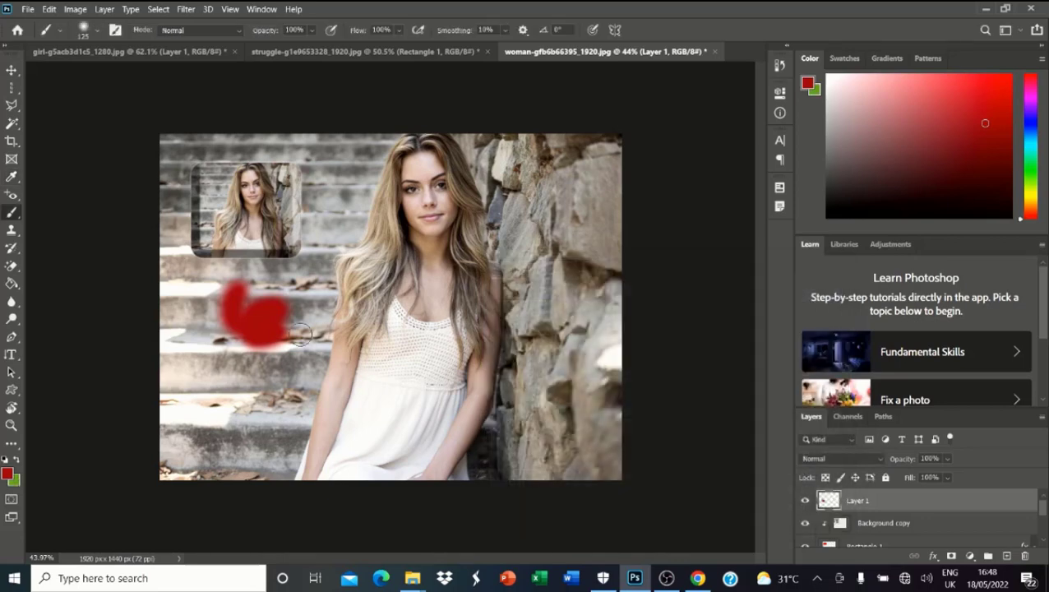
pyautogui.click(18, 460)
# Brush three green strokes on Layer 1: on the lower stairs, beside the woman's arm and on her dress
pyautogui.moveTo(246, 415); pyautogui.dragTo(202, 419)
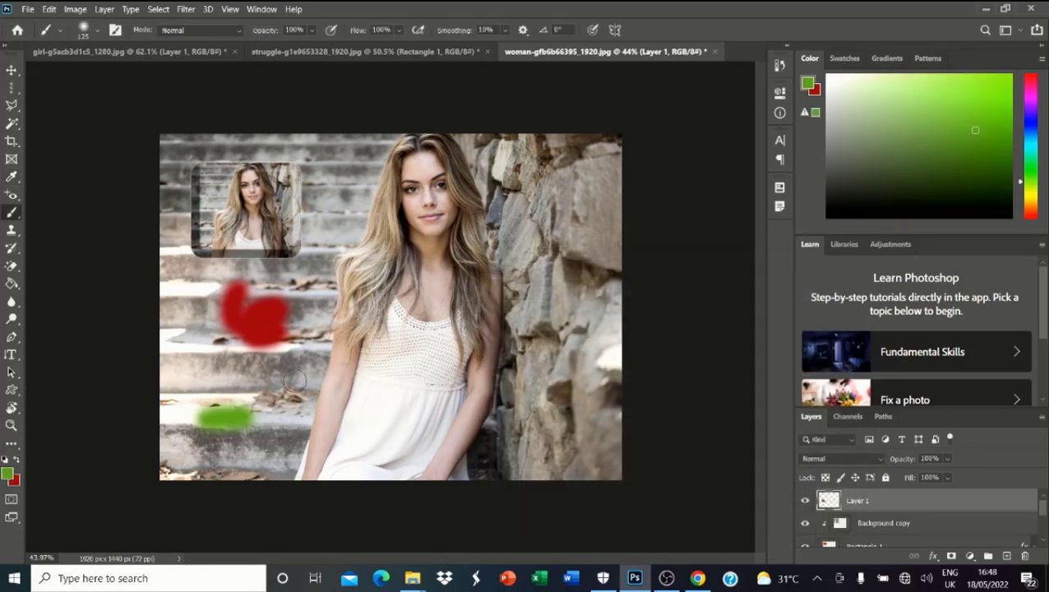
pyautogui.moveTo(308, 370); pyautogui.dragTo(341, 317)
pyautogui.moveTo(450, 345); pyautogui.dragTo(466, 380)
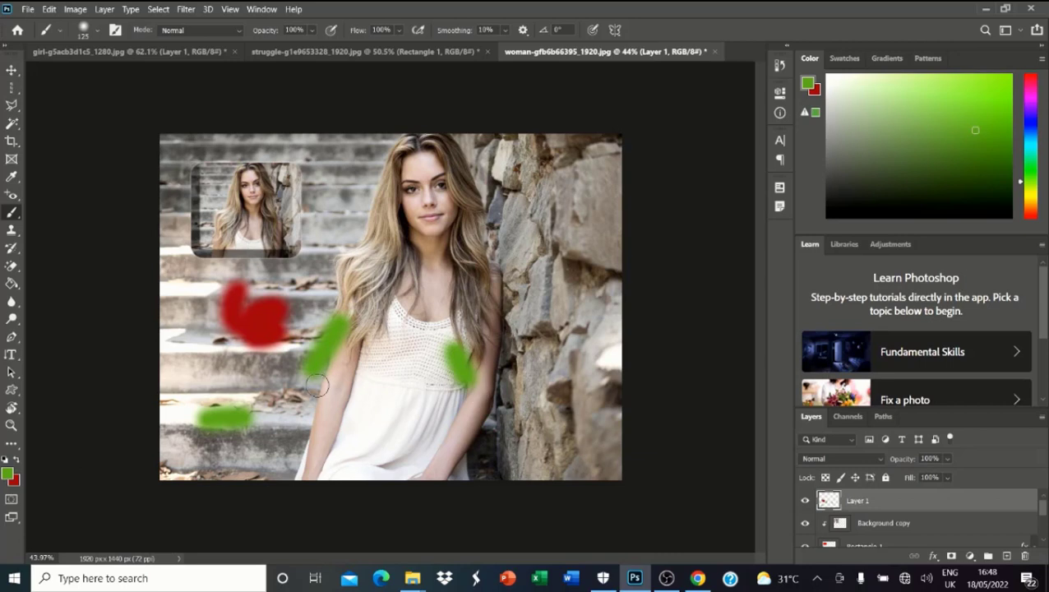
# Turn on Quick Mask mode and delete the painted Layer 1
pyautogui.click(11, 499)
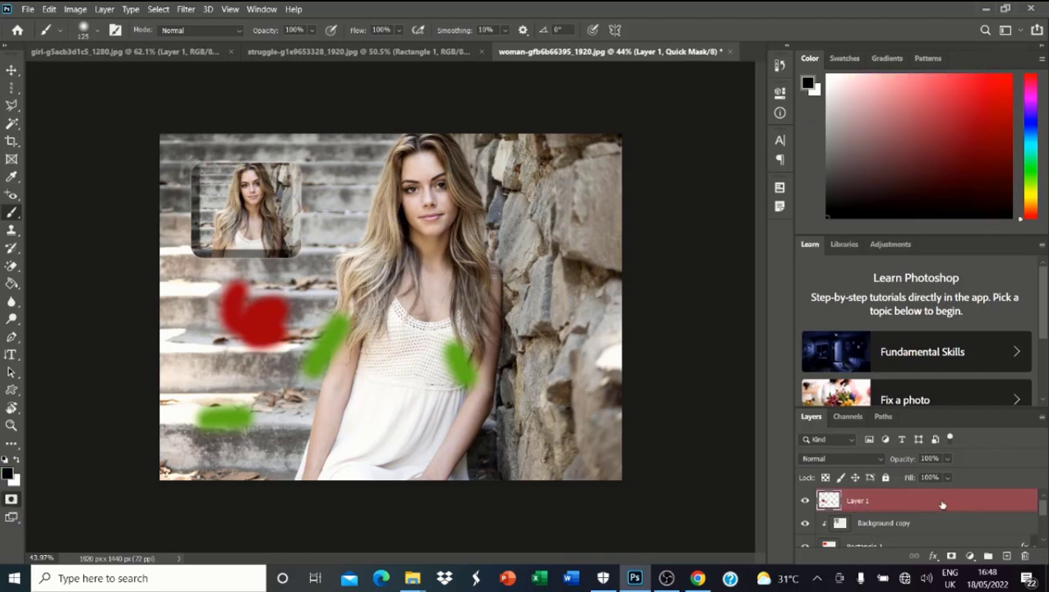
pyautogui.click(1024, 555)
pyautogui.click(465, 229)
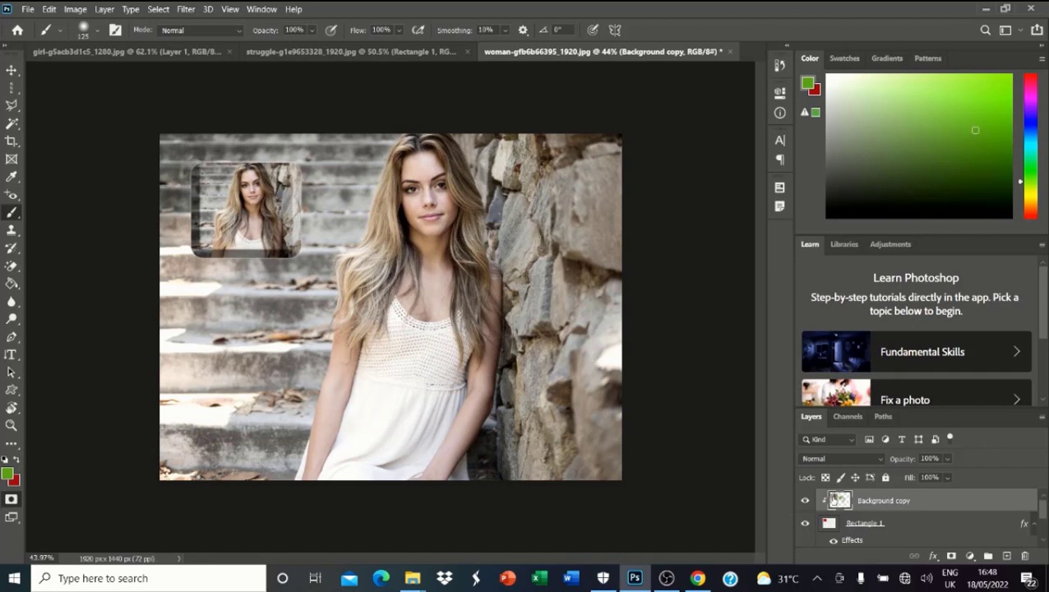
# Add an empty layer above Background copy and paint a Quick Mask over the large woman, enlarging the brush to 300
pyautogui.click(1006, 556)
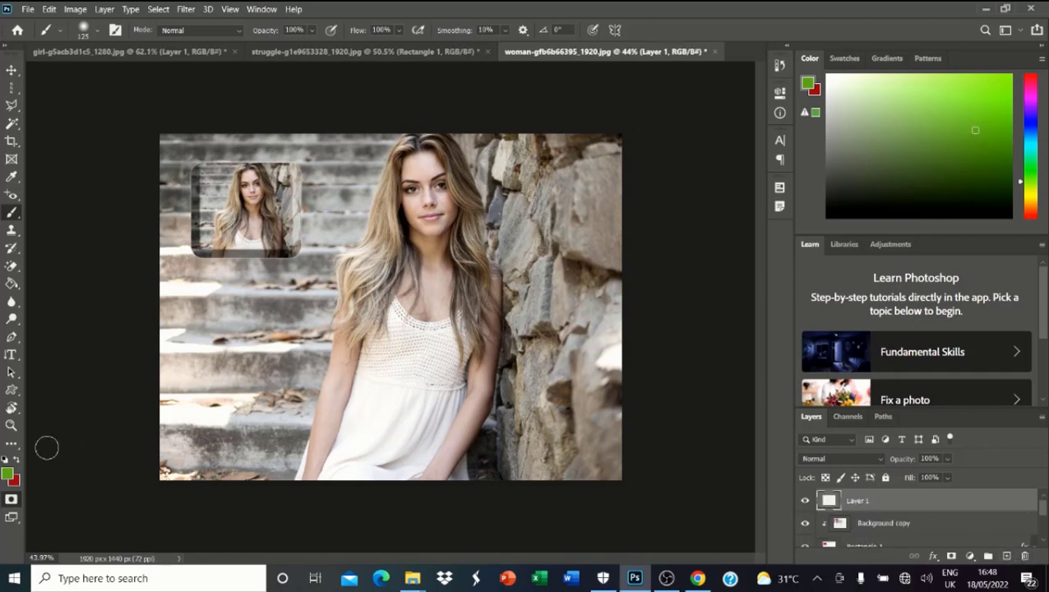
pyautogui.click(12, 498)
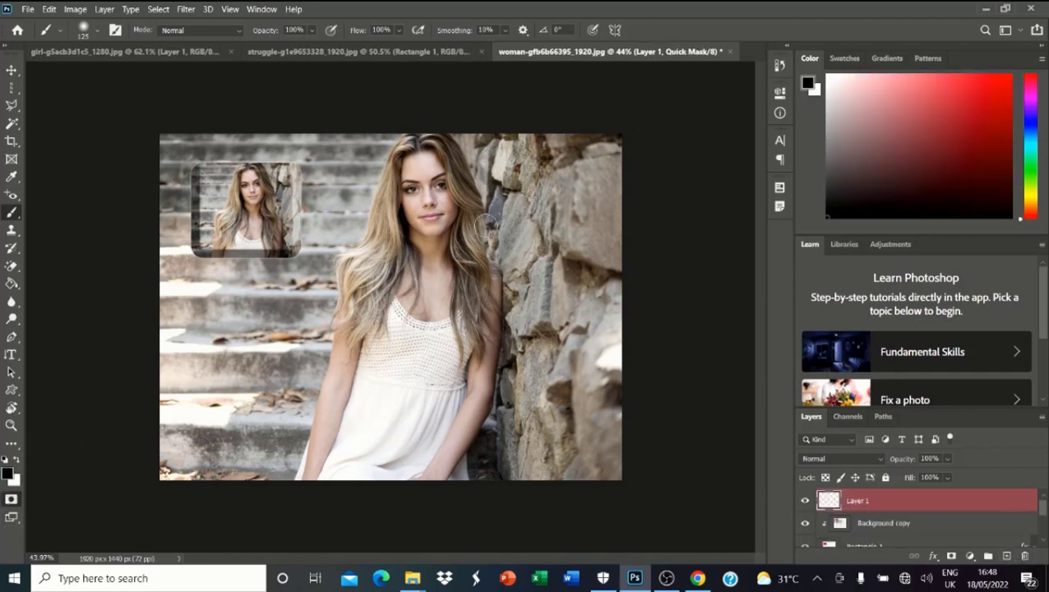
pyautogui.moveTo(484, 226)
pyautogui.mouseDown()
pyautogui.moveTo(457, 275)
pyautogui.moveTo(394, 263)
pyautogui.moveTo(405, 288)
pyautogui.moveTo(392, 374)
pyautogui.moveTo(357, 399)
pyautogui.moveTo(374, 403)
pyautogui.moveTo(334, 452)
pyautogui.moveTo(329, 427)
pyautogui.moveTo(402, 207)
pyautogui.moveTo(447, 173)
pyautogui.moveTo(410, 200)
pyautogui.moveTo(438, 261)
pyautogui.moveTo(497, 296)
pyautogui.moveTo(462, 451)
pyautogui.moveTo(470, 458)
pyautogui.moveTo(489, 334)
pyautogui.moveTo(483, 272)
pyautogui.moveTo(467, 418)
pyautogui.moveTo(441, 385)
pyautogui.moveTo(452, 448)
pyautogui.moveTo(483, 444)
pyautogui.moveTo(421, 483)
pyautogui.moveTo(442, 429)
pyautogui.moveTo(435, 350)
pyautogui.moveTo(445, 304)
pyautogui.moveTo(427, 281)
pyautogui.moveTo(371, 418)
pyautogui.moveTo(351, 422)
pyautogui.moveTo(324, 479)
pyautogui.moveTo(326, 461)
pyautogui.moveTo(315, 475)
pyautogui.moveTo(434, 457)
pyautogui.moveTo(406, 420)
pyautogui.moveTo(380, 415)
pyautogui.moveTo(362, 442)
pyautogui.moveTo(406, 424)
pyautogui.moveTo(381, 442)
pyautogui.moveTo(412, 364)
pyautogui.moveTo(433, 359)
pyautogui.moveTo(453, 361)
pyautogui.moveTo(365, 451)
pyautogui.moveTo(358, 477)
pyautogui.moveTo(390, 245)
pyautogui.moveTo(371, 271)
pyautogui.moveTo(392, 221)
pyautogui.moveTo(433, 185)
pyautogui.moveTo(429, 148)
pyautogui.moveTo(460, 197)
pyautogui.mouseUp()
pyautogui.press(']')
pyautogui.press(']')
pyautogui.press(']')
pyautogui.press(']')
pyautogui.press(']')
pyautogui.moveTo(447, 404)
pyautogui.mouseDown()
pyautogui.moveTo(439, 473)
pyautogui.moveTo(391, 470)
pyautogui.moveTo(381, 488)
pyautogui.moveTo(379, 474)
pyautogui.moveTo(314, 492)
pyautogui.moveTo(330, 465)
pyautogui.moveTo(316, 440)
pyautogui.moveTo(332, 420)
pyautogui.moveTo(389, 232)
pyautogui.moveTo(419, 176)
pyautogui.mouseUp()
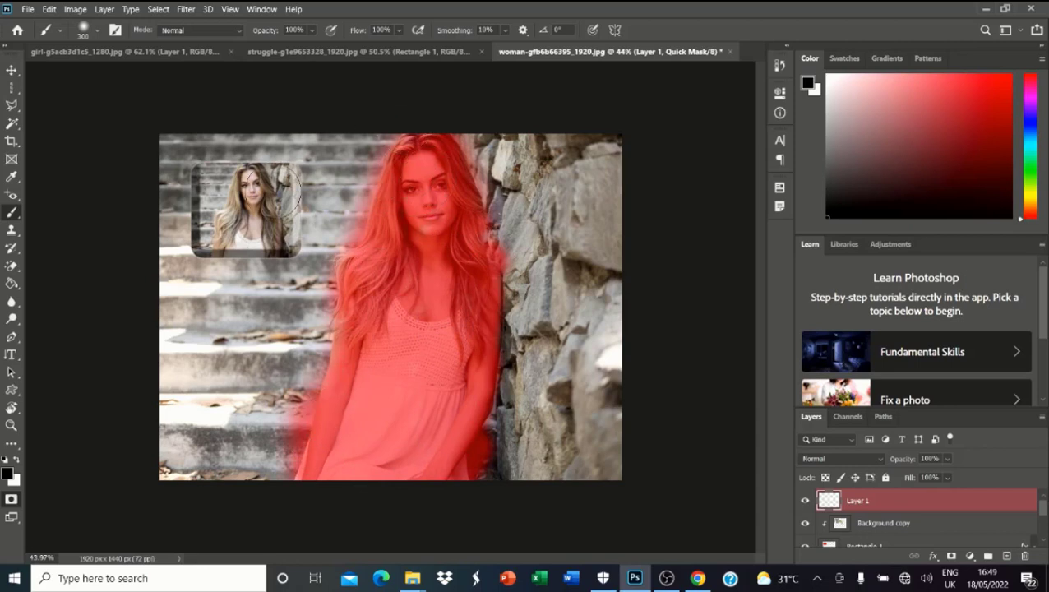
# Exit Quick Mask mode with the Move tool active to turn the painted mask into a selection of the background around the woman
pyautogui.press('Return')
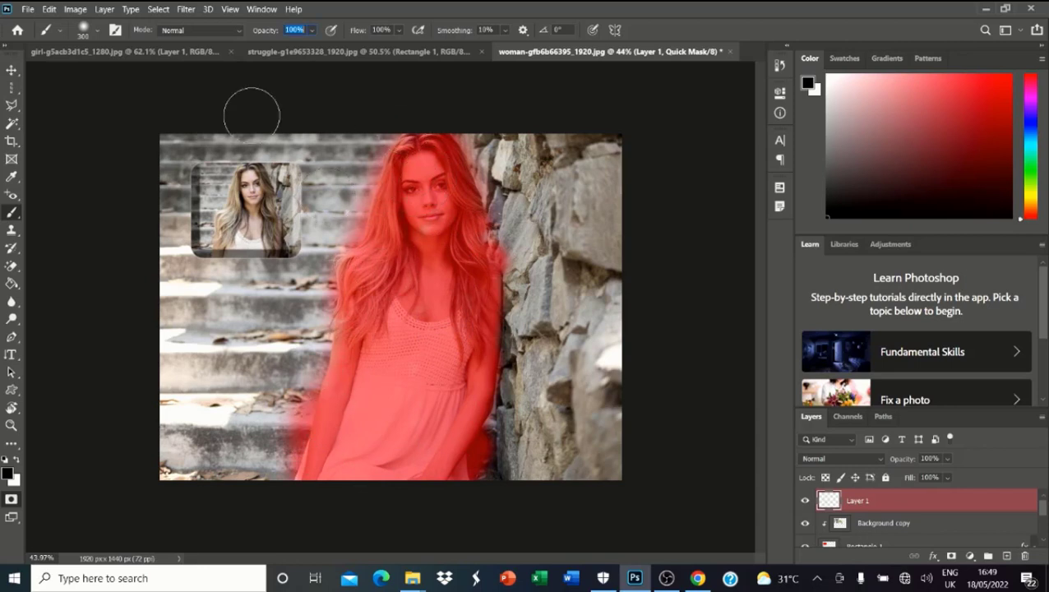
pyautogui.press('Return')
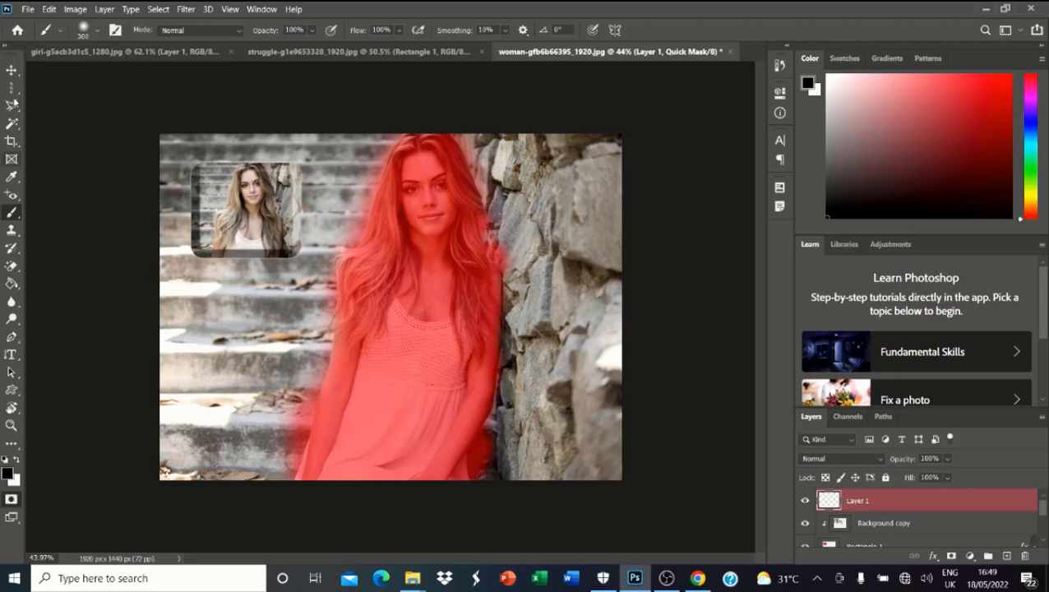
pyautogui.click(11, 70)
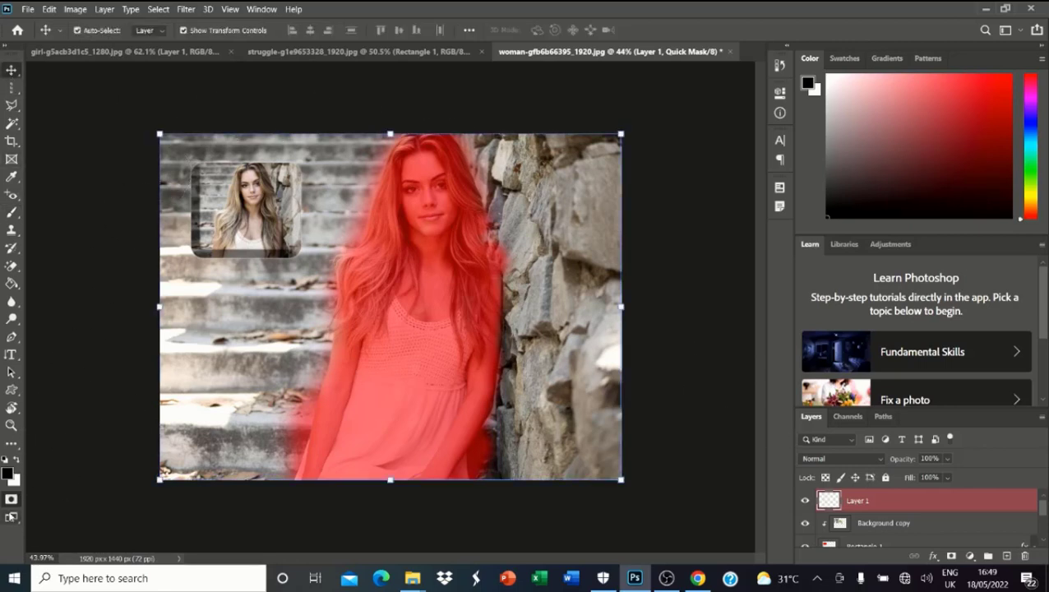
pyautogui.click(12, 516)
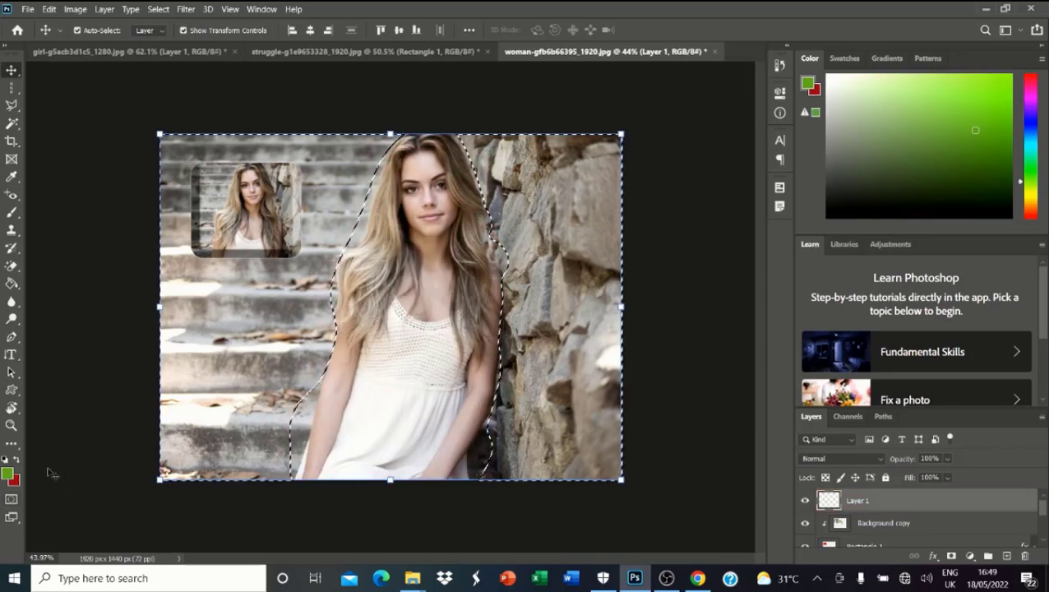
pyautogui.click(11, 499)
pyautogui.click(12, 499)
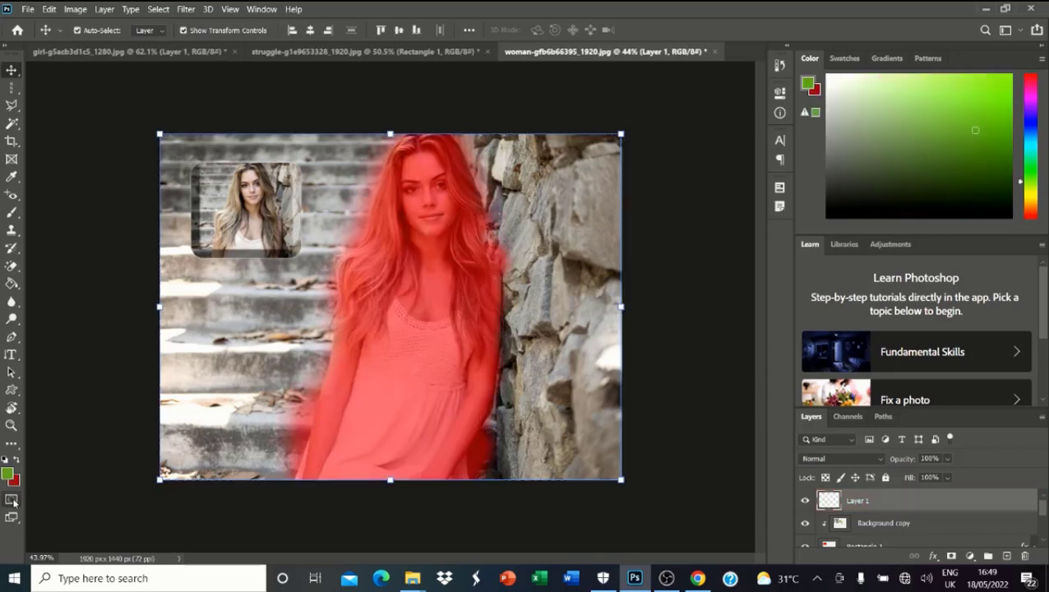
# Add a Solid Color fill layer over the selected background and set it to the grey-brown #767266 sampled from the image
pyautogui.scroll(8, 443, 218)
pyautogui.scroll(-6, 467, 170)
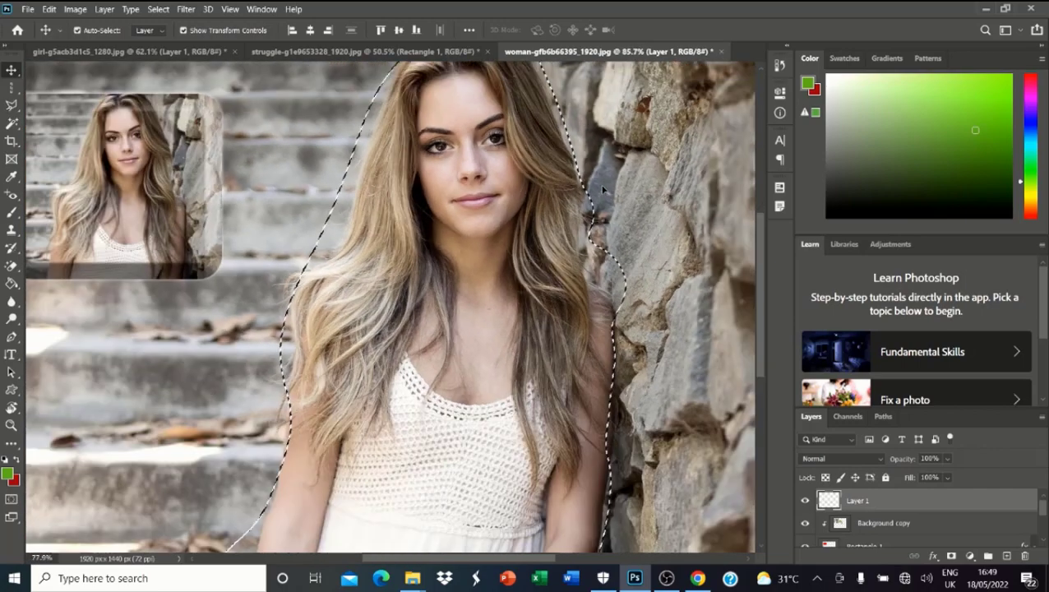
pyautogui.scroll(4, 481, 180)
pyautogui.scroll(-3, 493, 188)
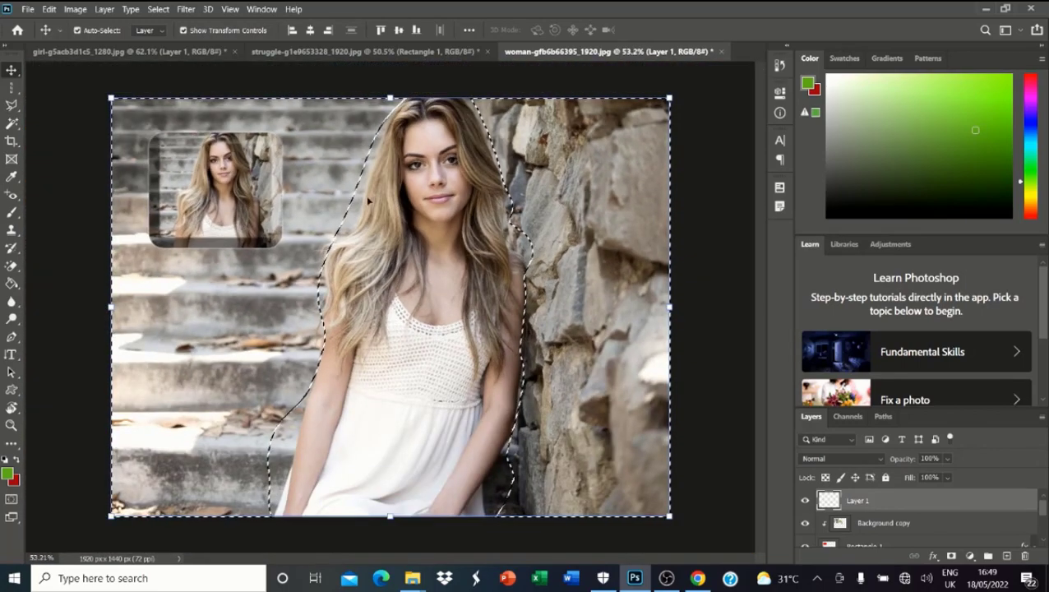
pyautogui.click(970, 556)
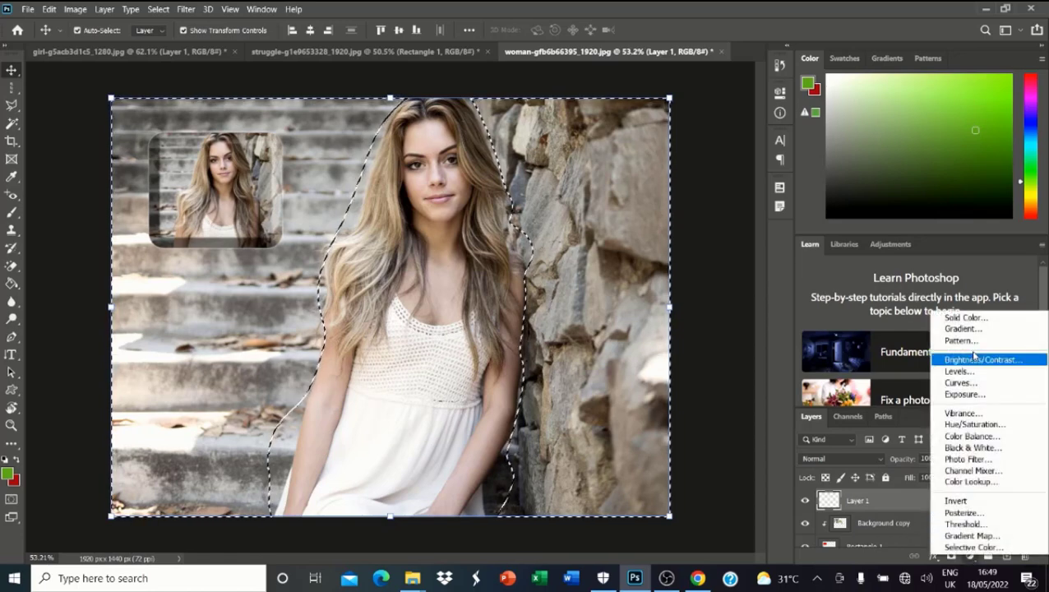
pyautogui.click(957, 319)
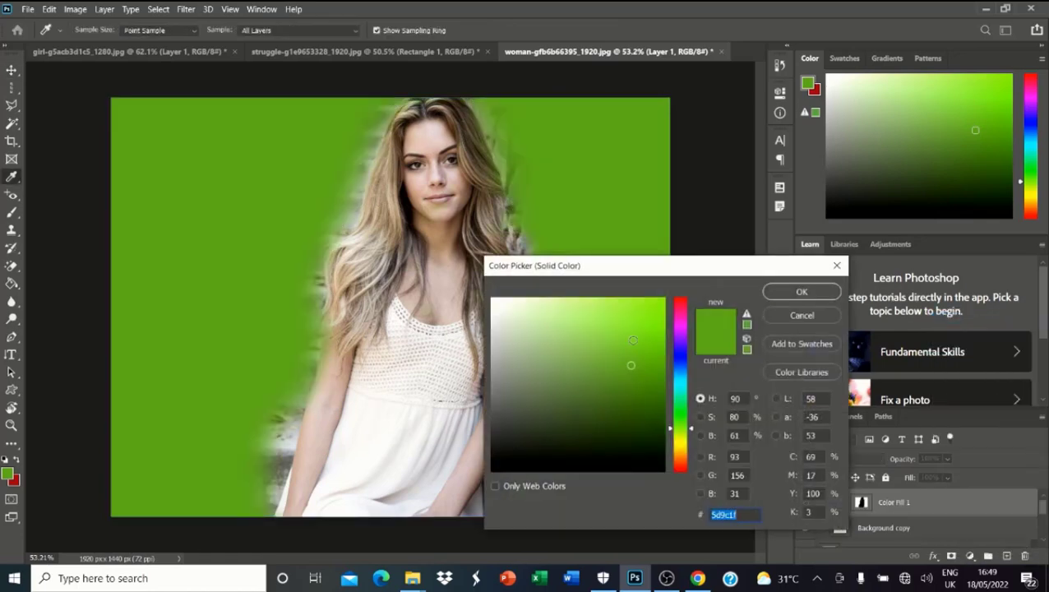
pyautogui.moveTo(536, 347)
pyautogui.mouseDown()
pyautogui.moveTo(535, 332)
pyautogui.moveTo(552, 359)
pyautogui.moveTo(530, 324)
pyautogui.mouseUp()
pyautogui.moveTo(397, 355); pyautogui.dragTo(286, 407)
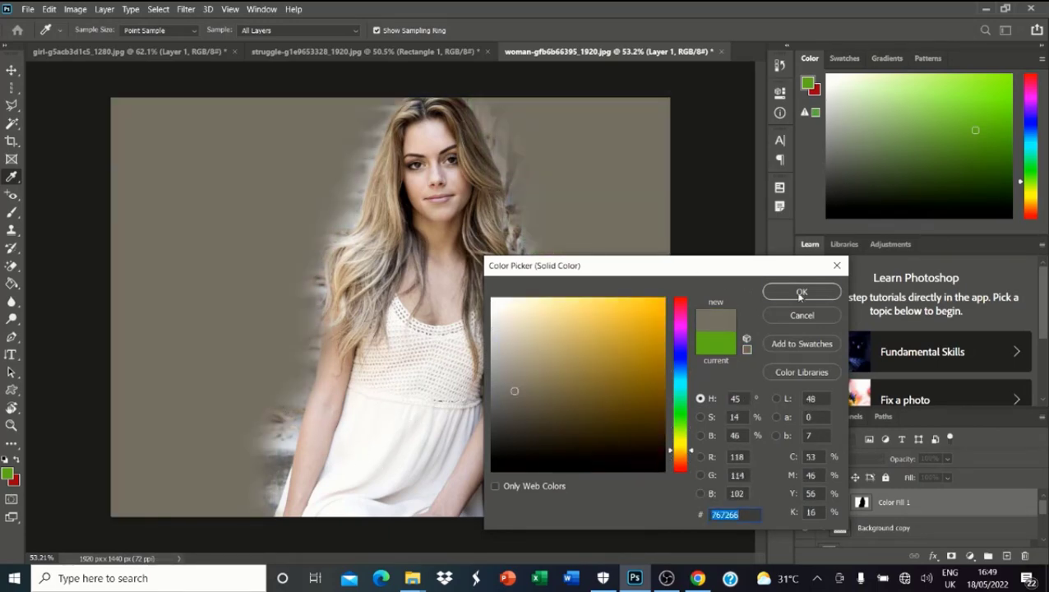
pyautogui.click(801, 292)
pyautogui.press('v')
# Switch the display through full screen with menu bar to Full Screen Mode, accepting the hidden panels
pyautogui.hotkey('ctrl', '0')
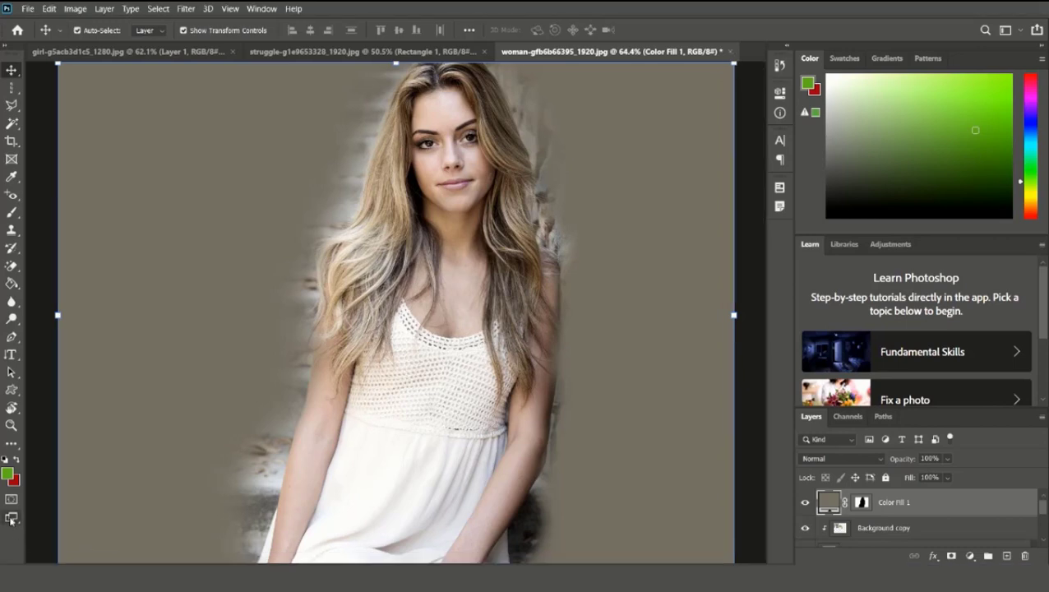
pyautogui.click(11, 517)
pyautogui.click(11, 518)
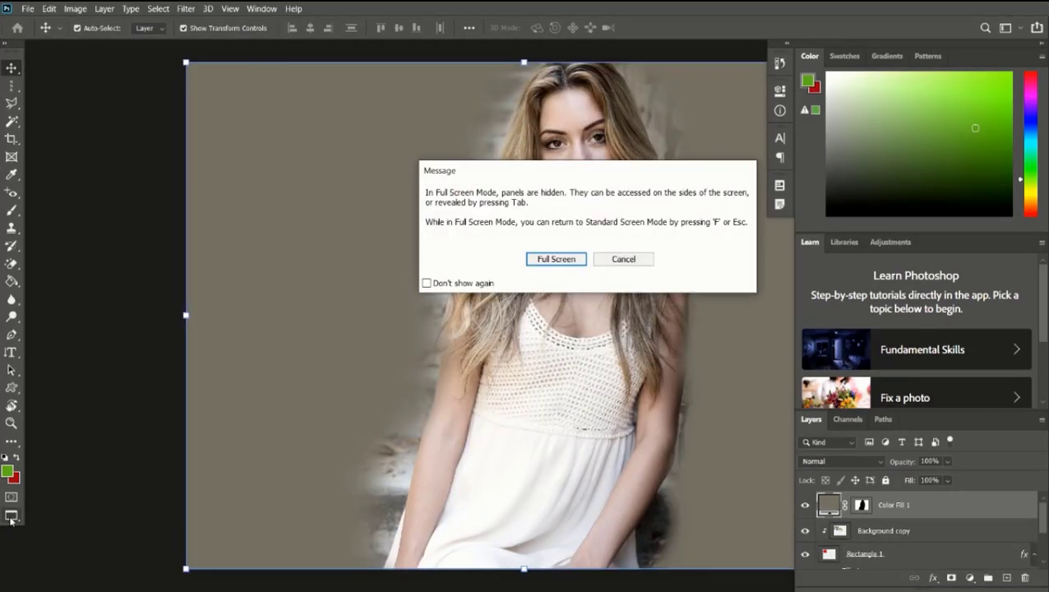
pyautogui.click(556, 260)
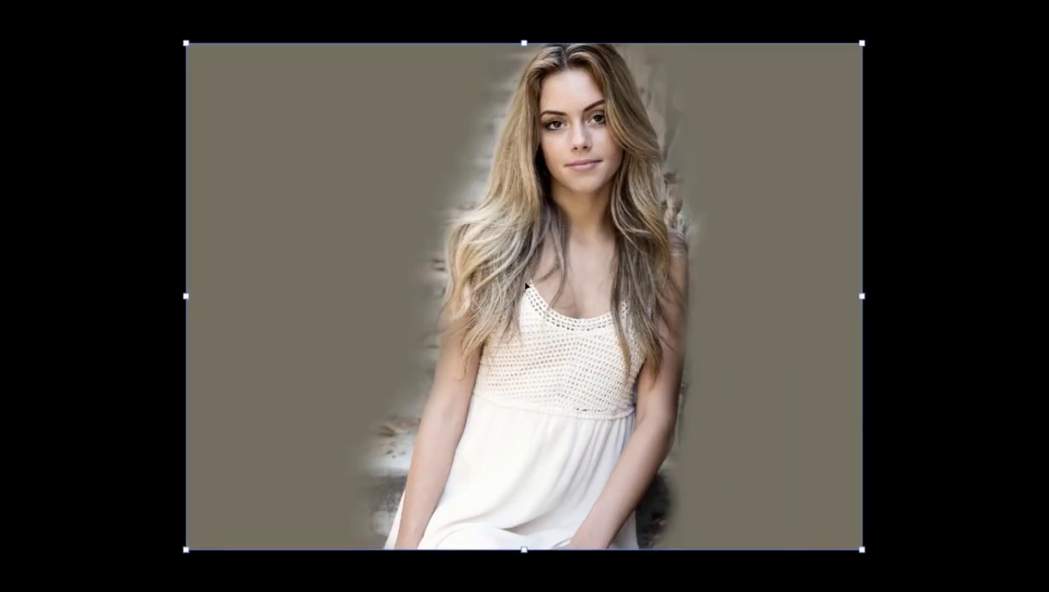
# Return to Standard Screen Mode, then cycle once through both full screen modes back to standard
pyautogui.press('f')
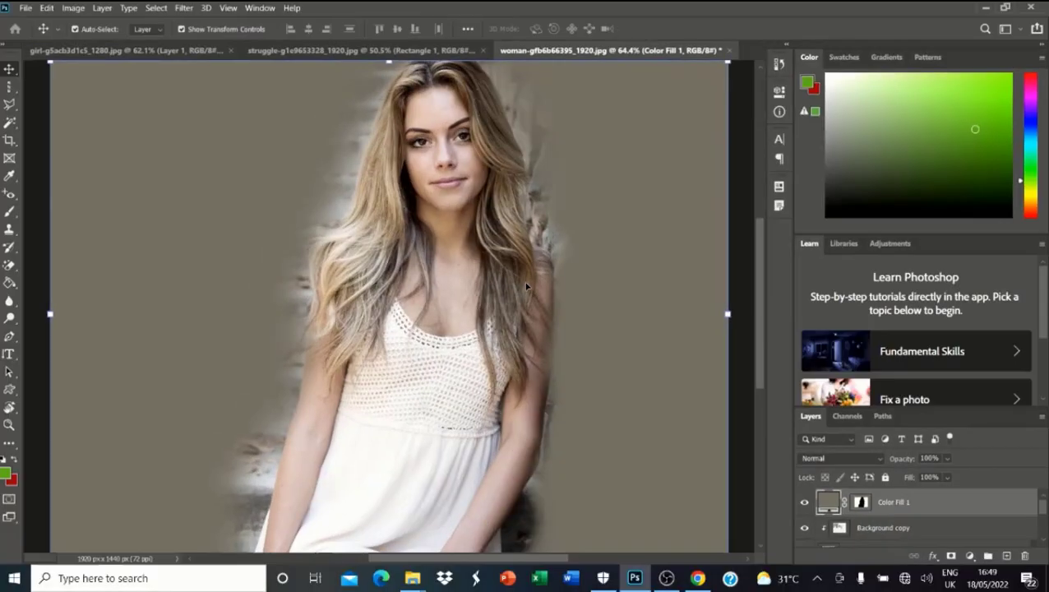
pyautogui.press('f')
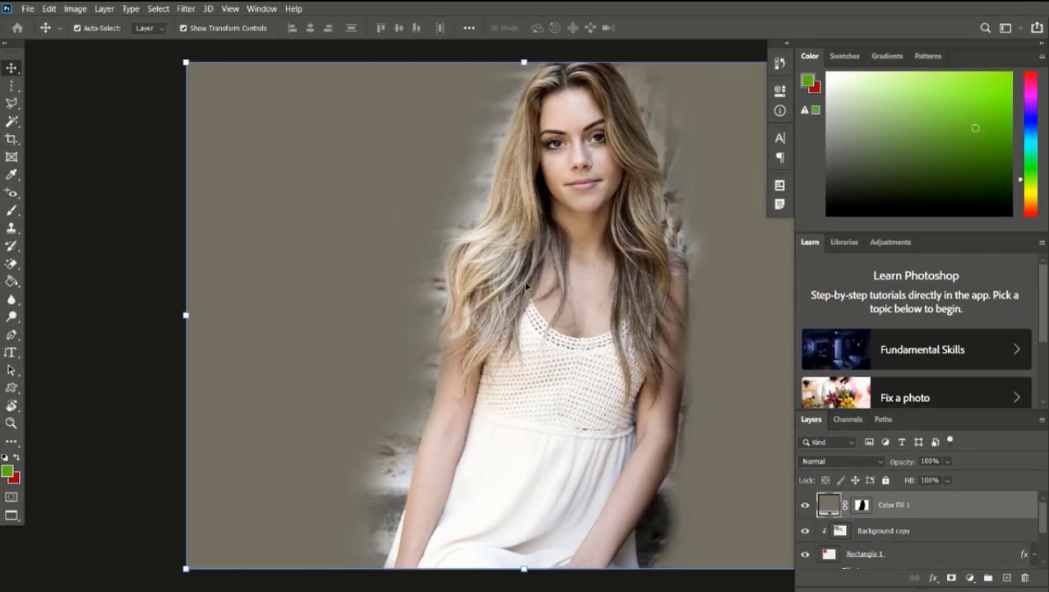
pyautogui.press('f')
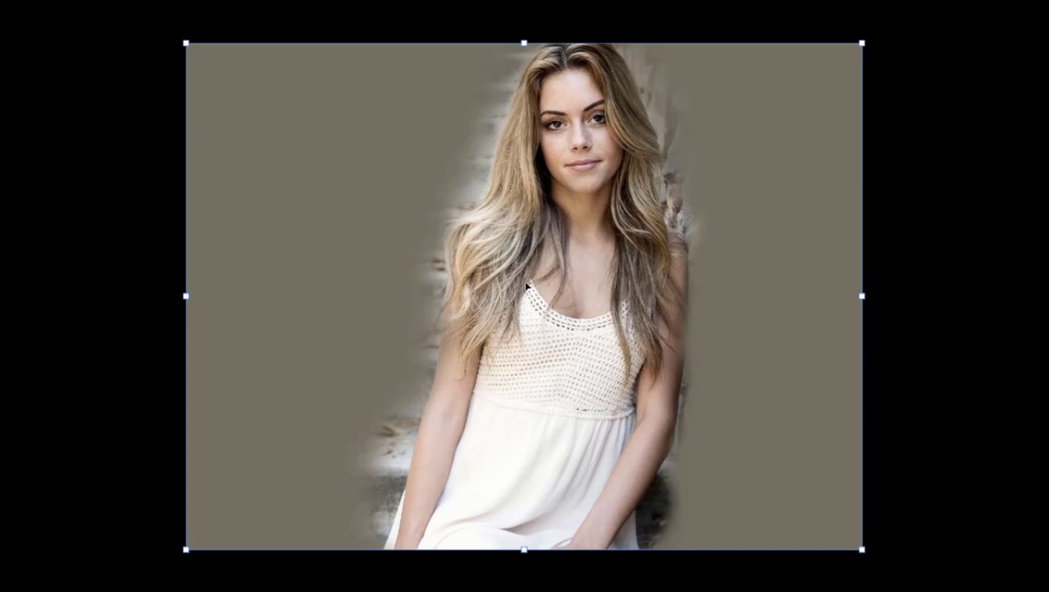
pyautogui.press('f')
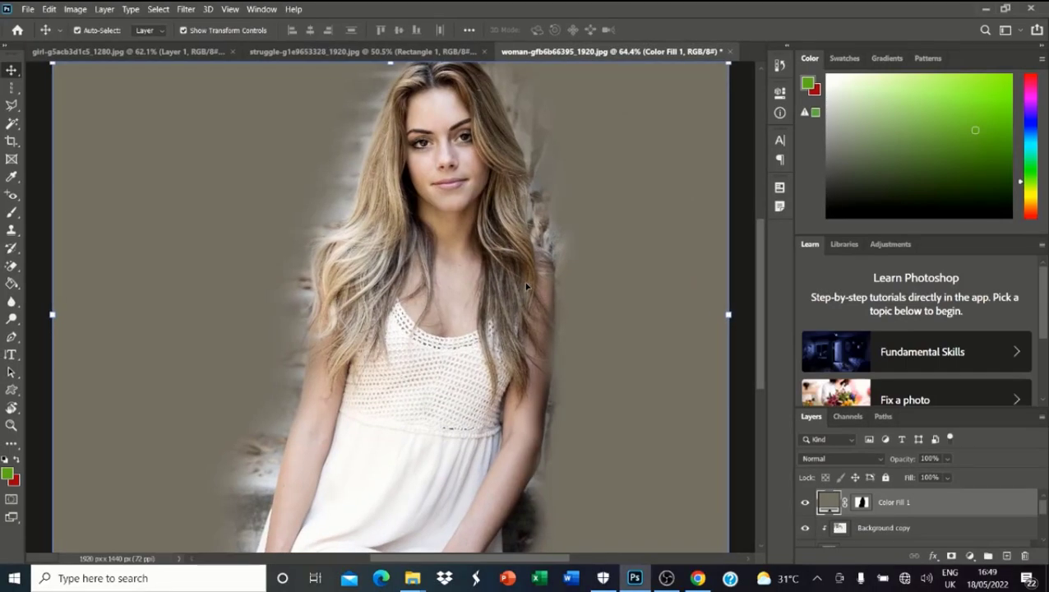
pyautogui.scroll(-7, 430, 306)
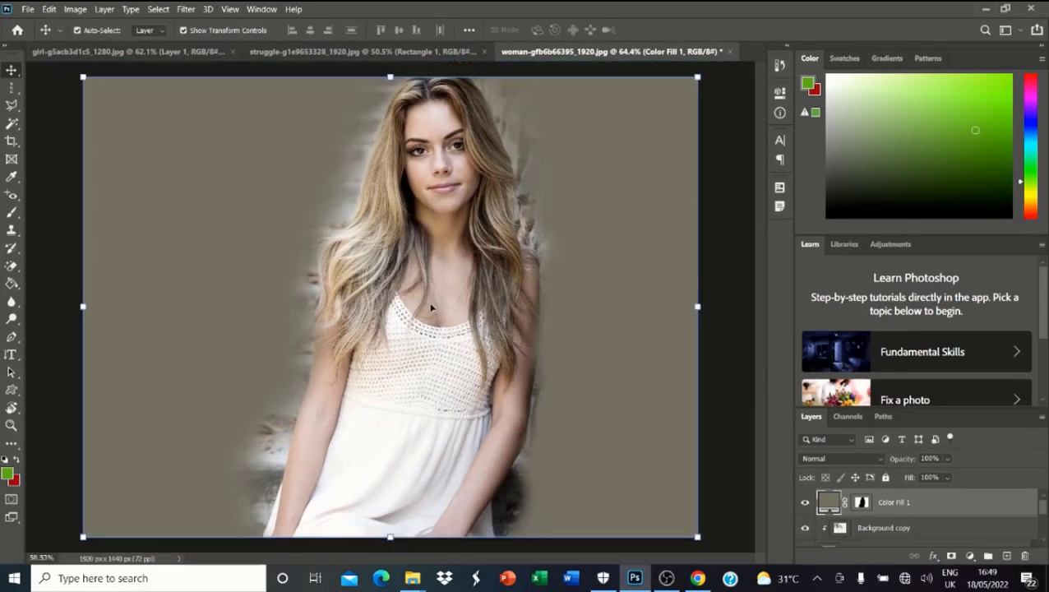
pyautogui.scroll(2, 492, 332)
pyautogui.scroll(5, 492, 332)
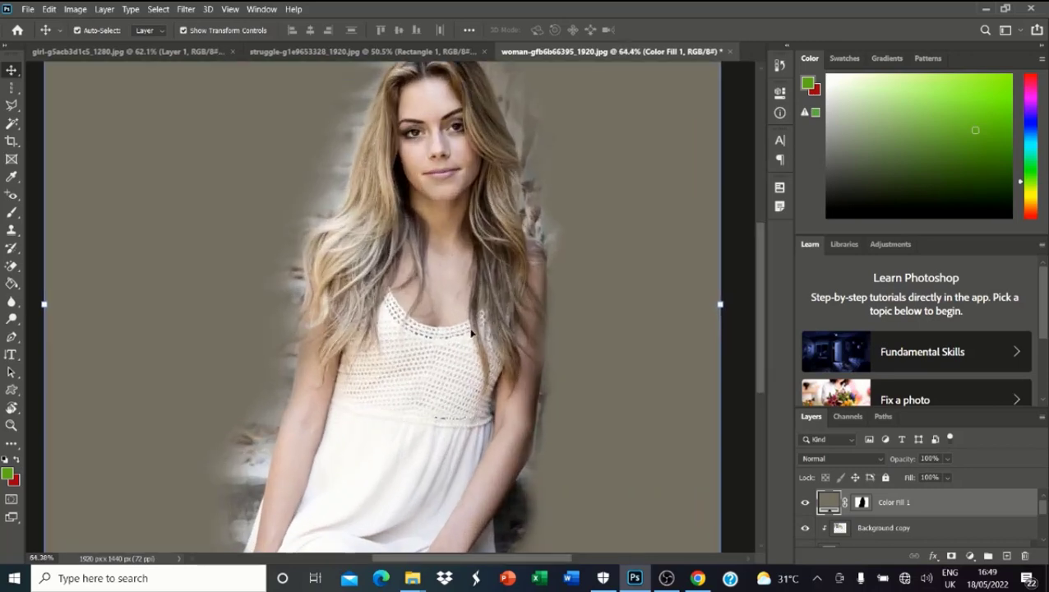